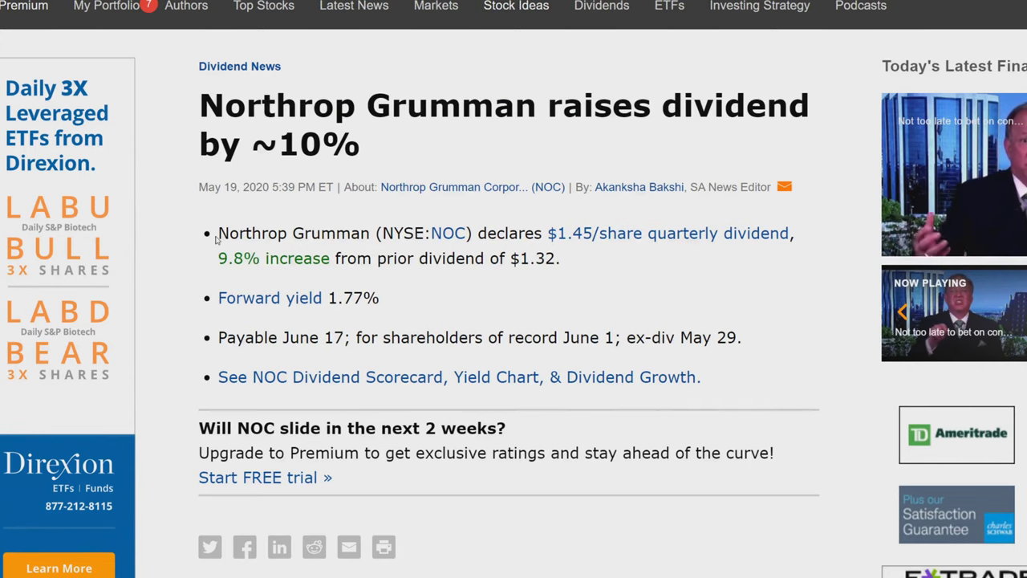
- Read the dividend increase announcements in the Northrop Grumman and Clorox news articles, highlighting the declaration text
drag(217, 232, 562, 265)
click(589, 271)
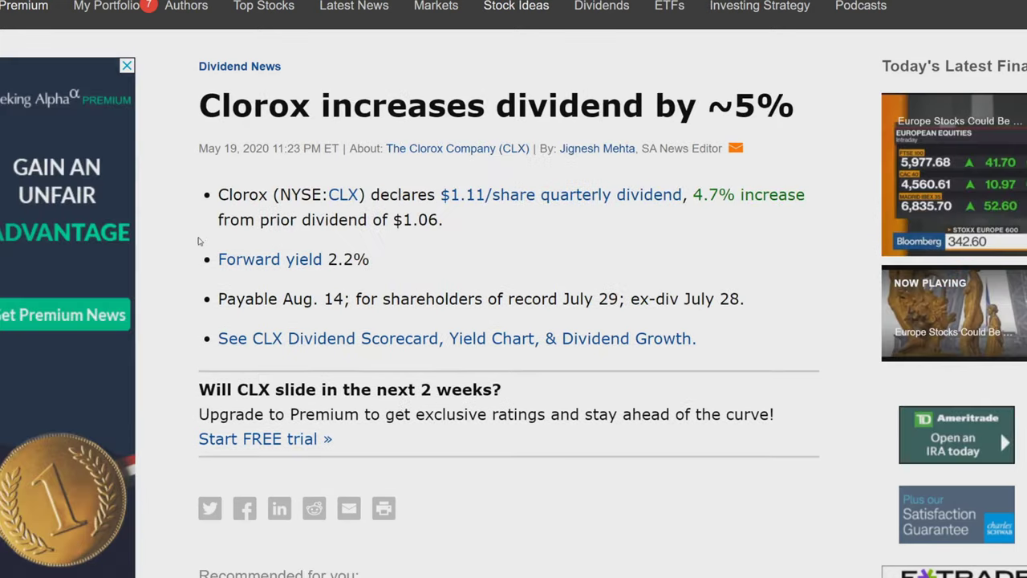
drag(218, 194, 418, 220)
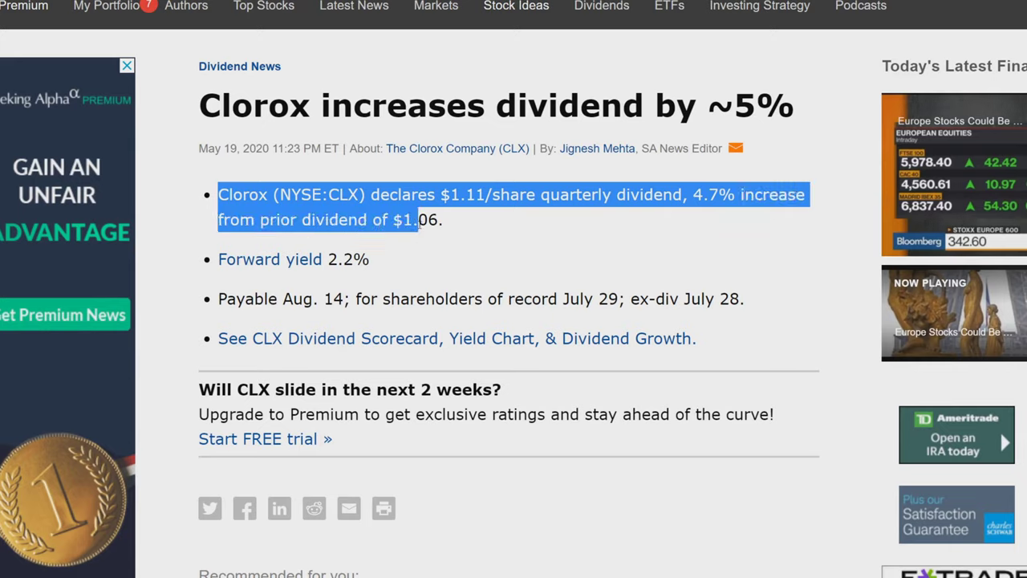
click(489, 229)
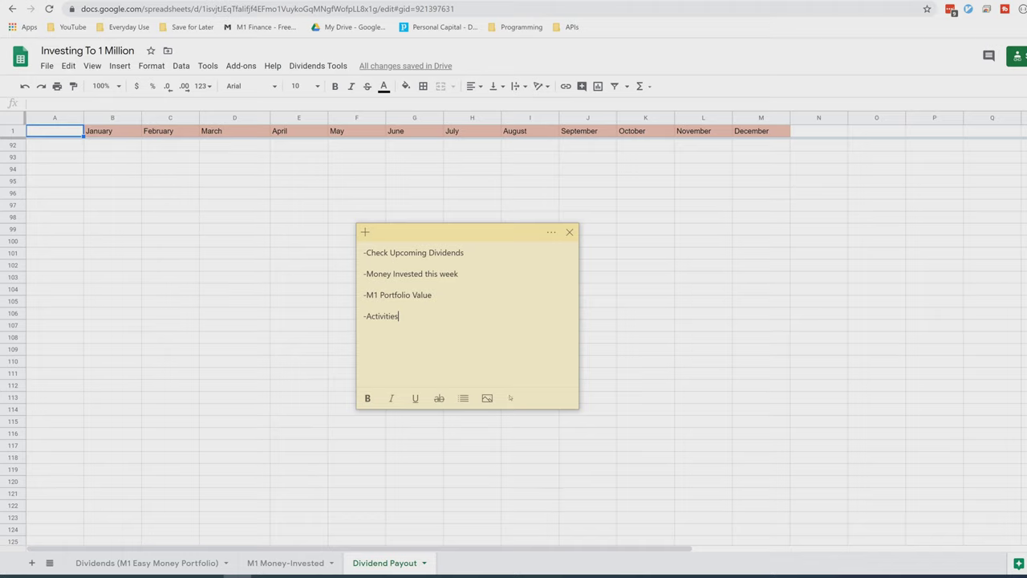
- Go through the sticky note's checklist, highlighting upcoming dividends, money invested this week, M1 portfolio value and activities in turn
drag(473, 253, 363, 252)
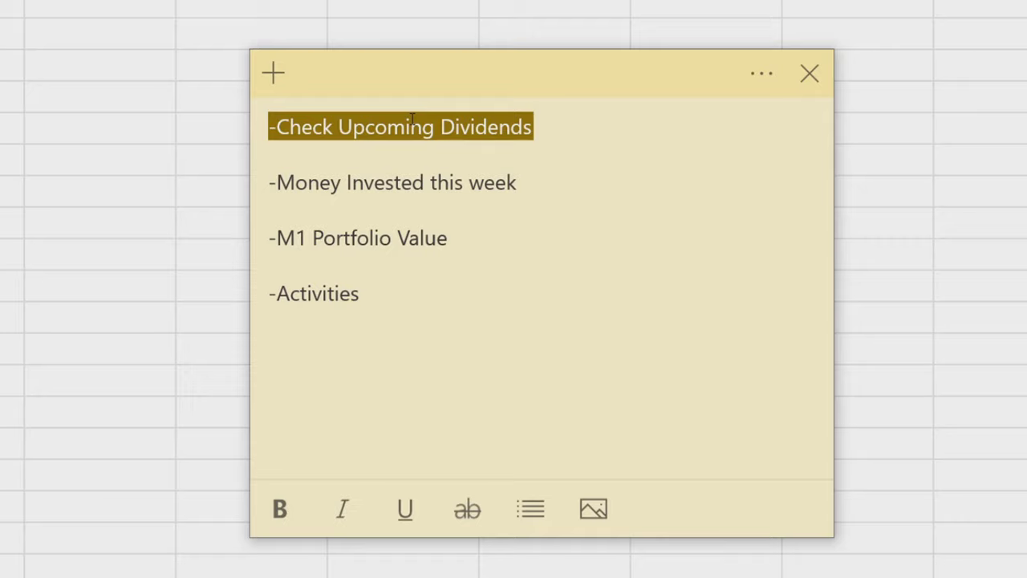
click(540, 186)
drag(522, 186, 265, 164)
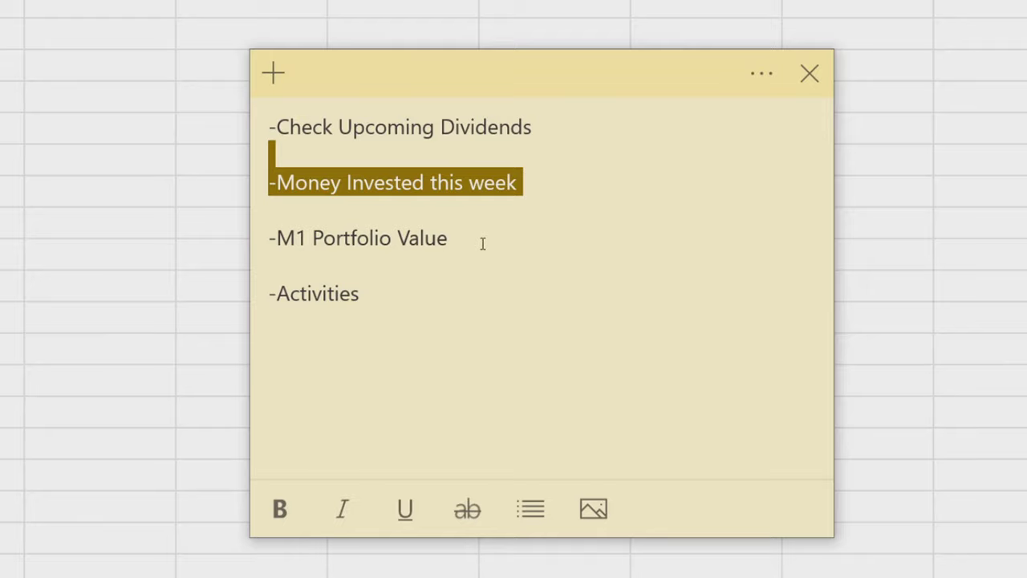
drag(483, 244, 267, 239)
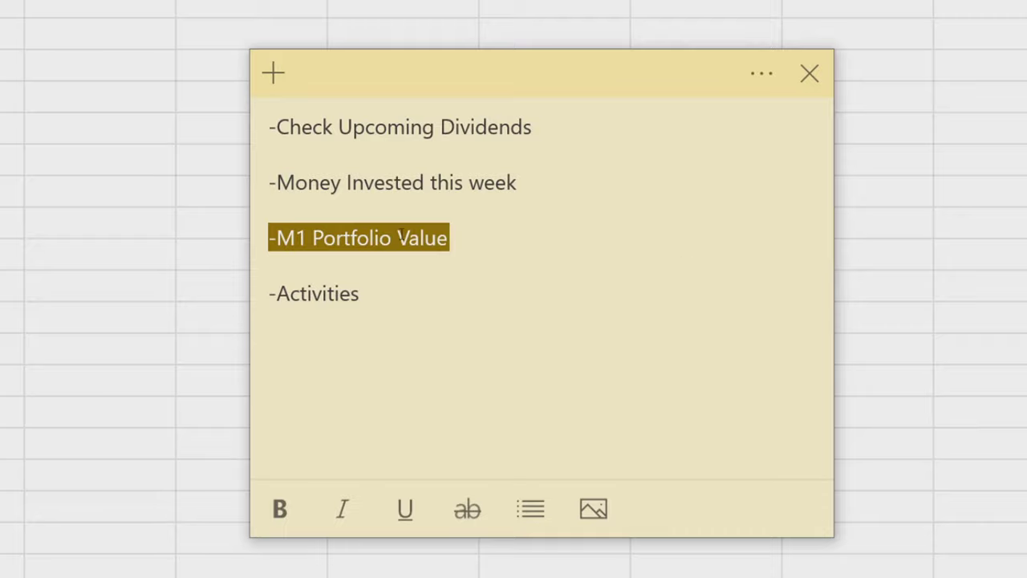
click(413, 296)
drag(412, 296, 270, 294)
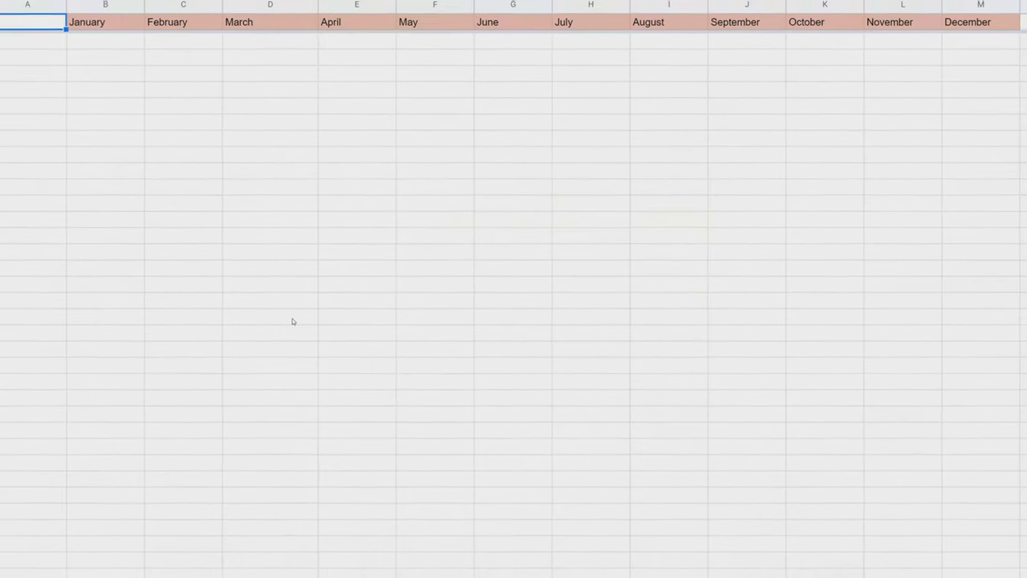
- Review the Sorted by Pay Date table on the Dividend Payout sheet, highlighting the BTI through SBUX rows
scroll(313, 337, up, 15)
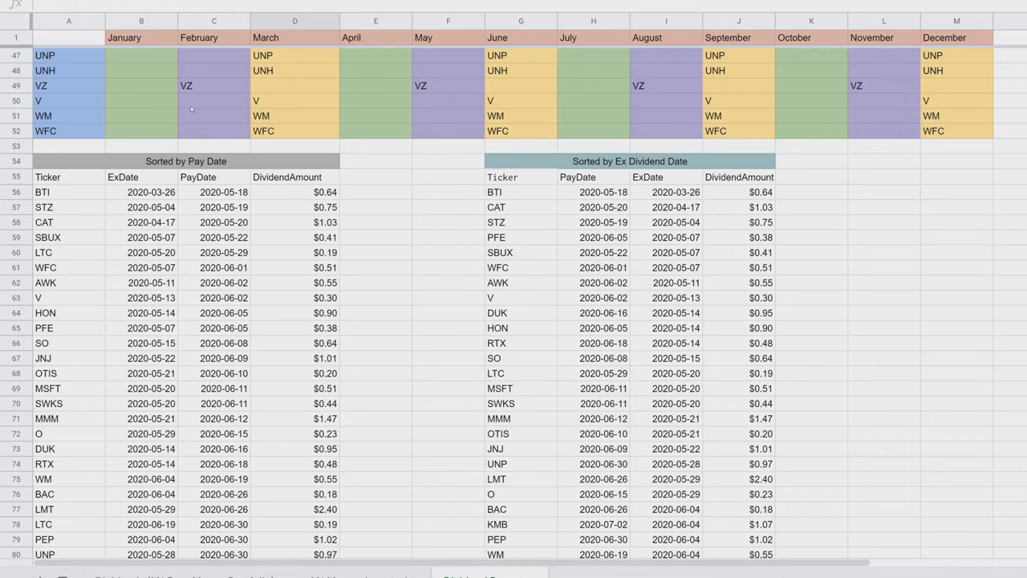
click(225, 191)
click(89, 195)
mouse_move(89, 195)
mouse_down()
mouse_move(205, 222)
mouse_move(243, 243)
mouse_up()
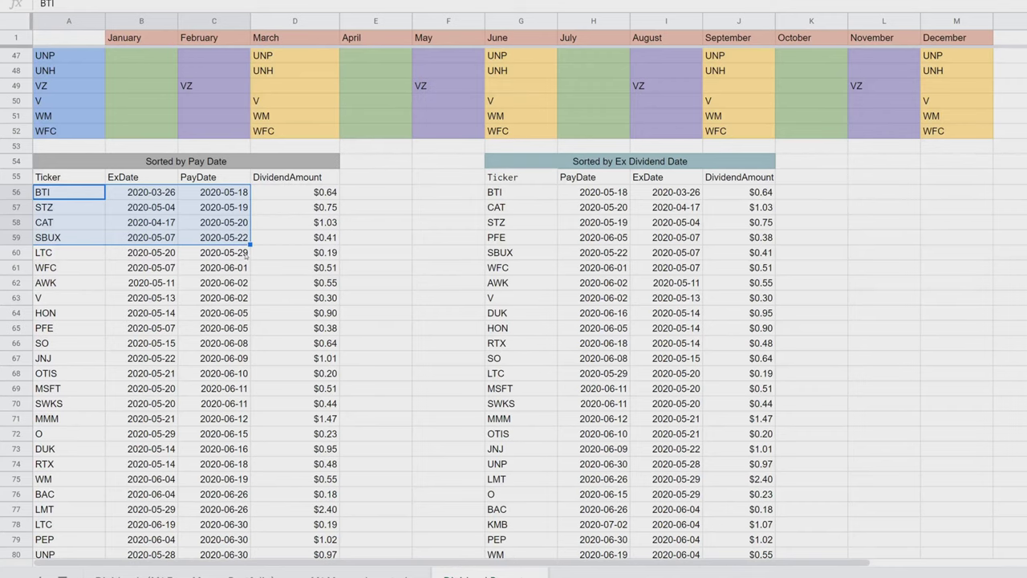
scroll(239, 305, down, 7)
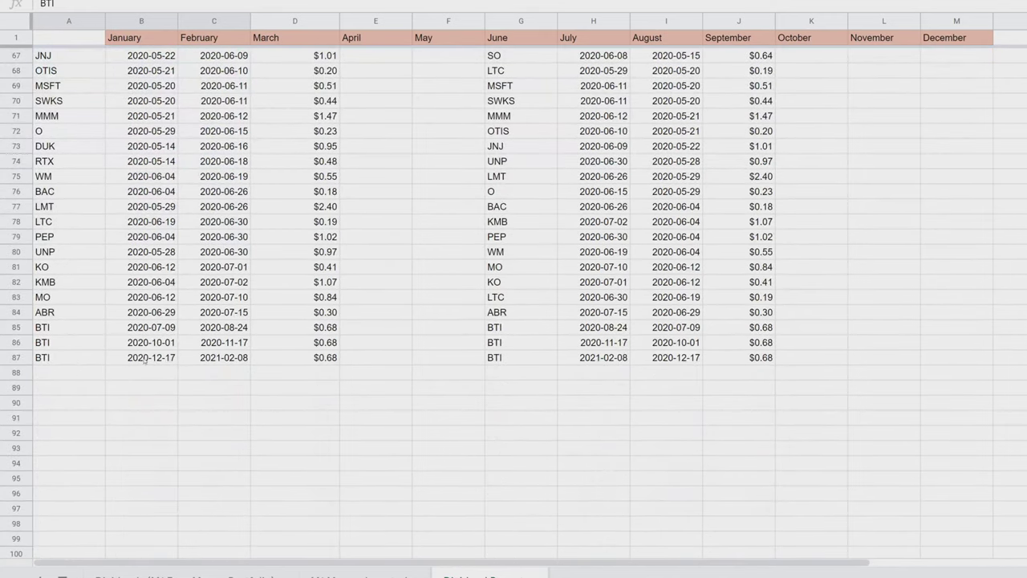
scroll(146, 362, up, 8)
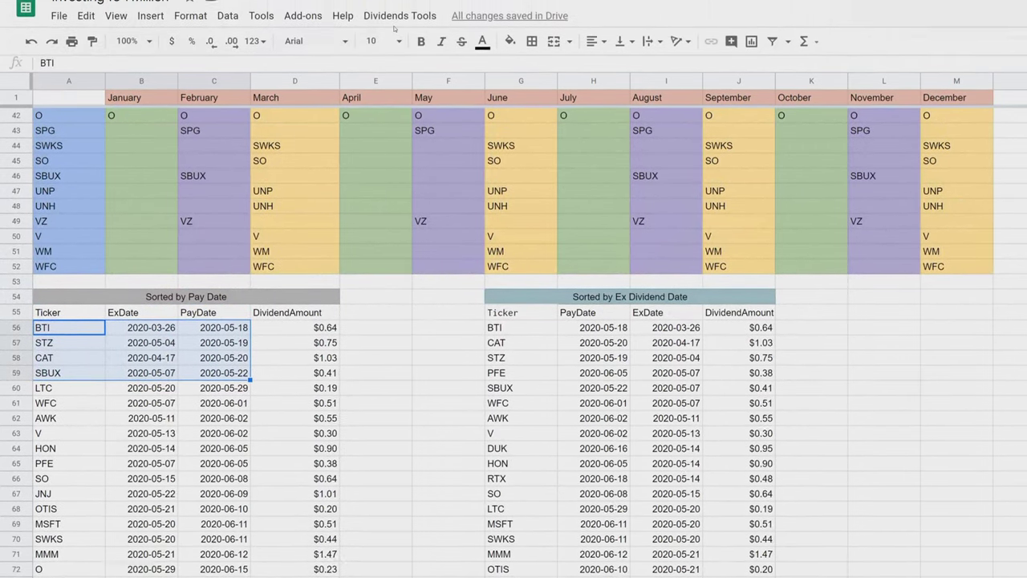
- Run the Get Upcoming Dividends script to refresh both dividend tables
click(396, 15)
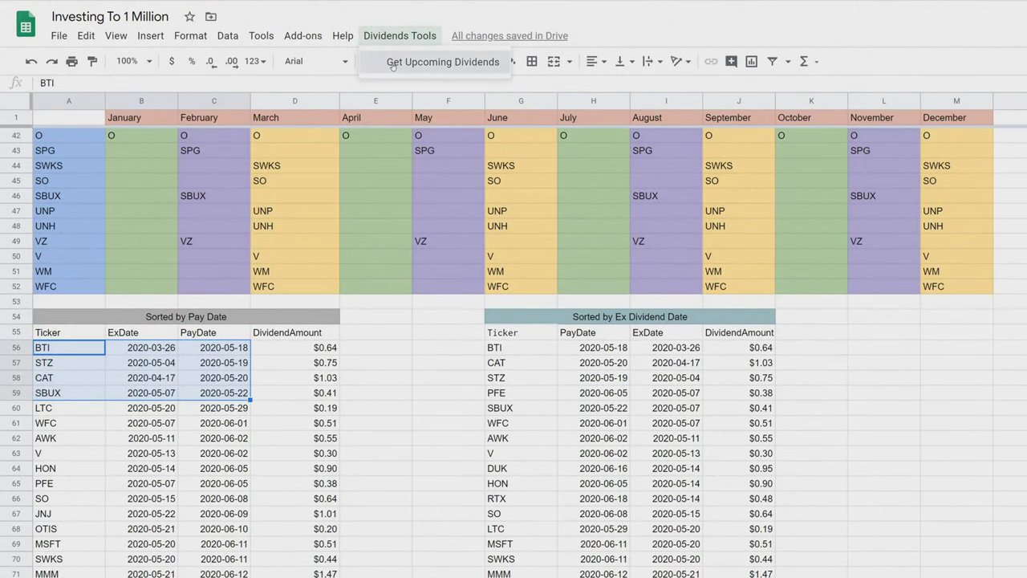
click(393, 62)
click(382, 394)
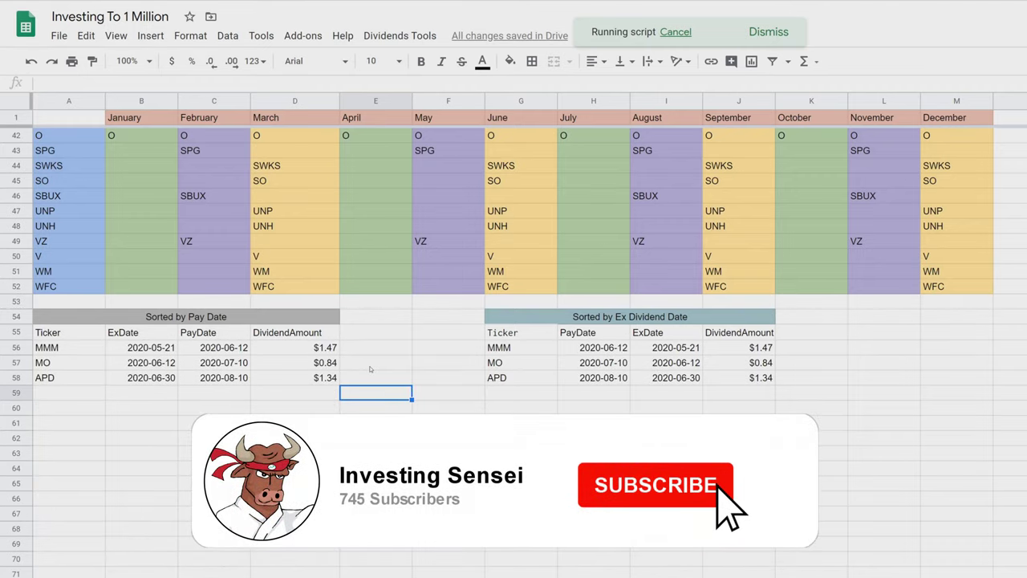
- Look through the refreshed upcoming dividends sorted by pay date and by ex-dividend date
scroll(370, 369, down, 3)
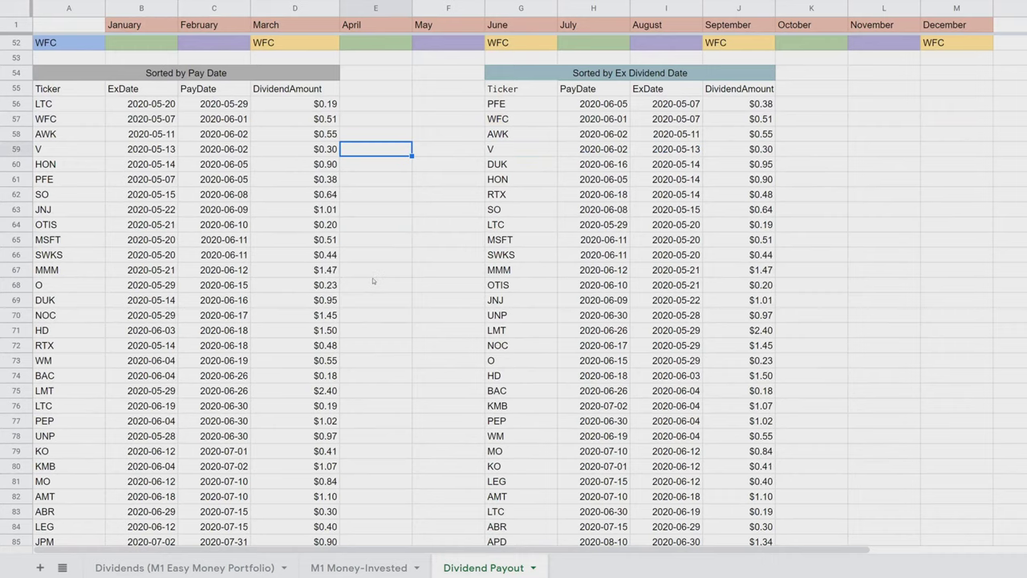
scroll(372, 280, down, 2)
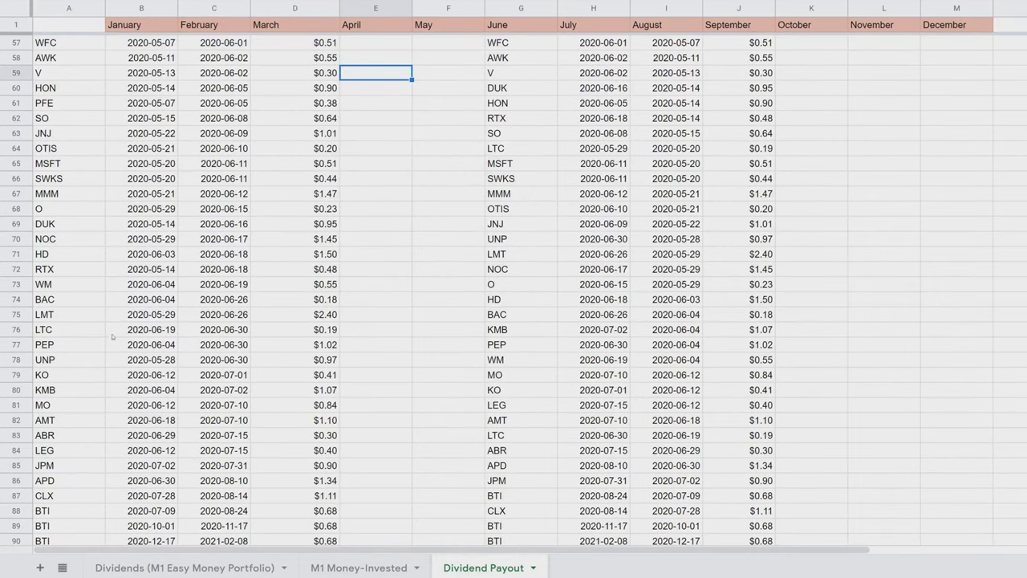
scroll(513, 289, up, 2)
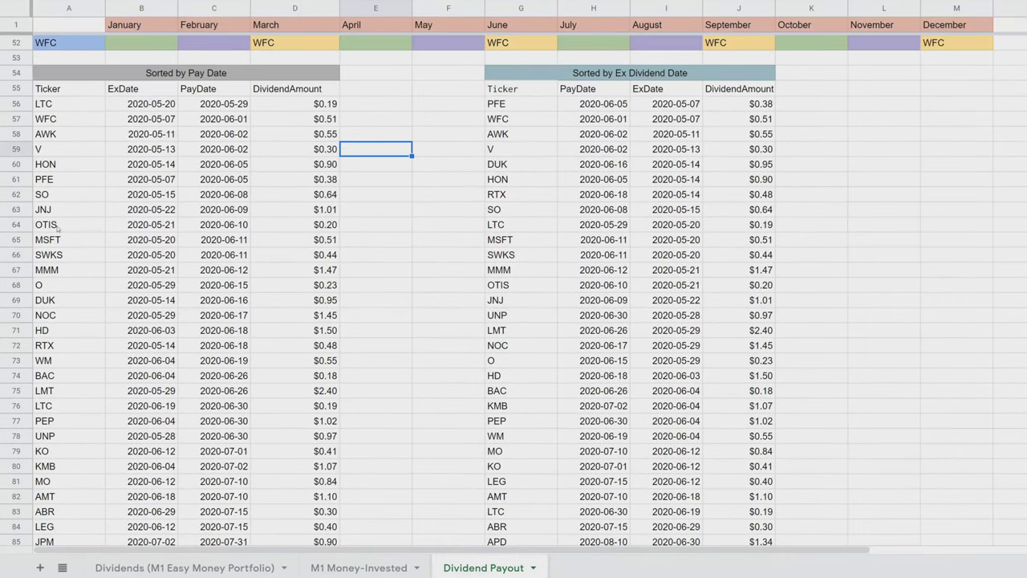
scroll(74, 248, down, 2)
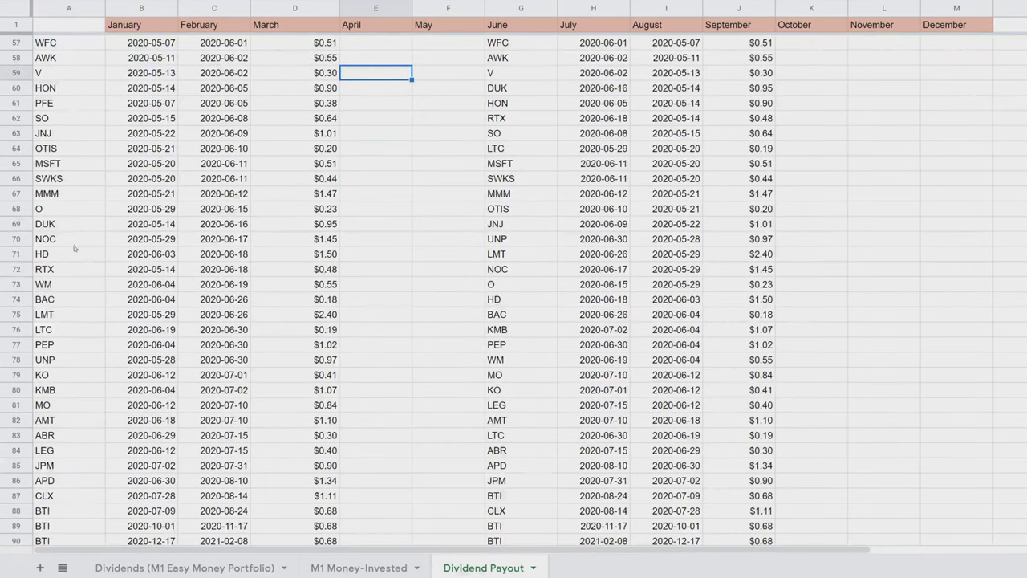
scroll(67, 370, down, 2)
scroll(81, 351, up, 2)
- Highlight the HD row in the pay date table and the empty column beside the dividend amounts
drag(79, 257, 407, 258)
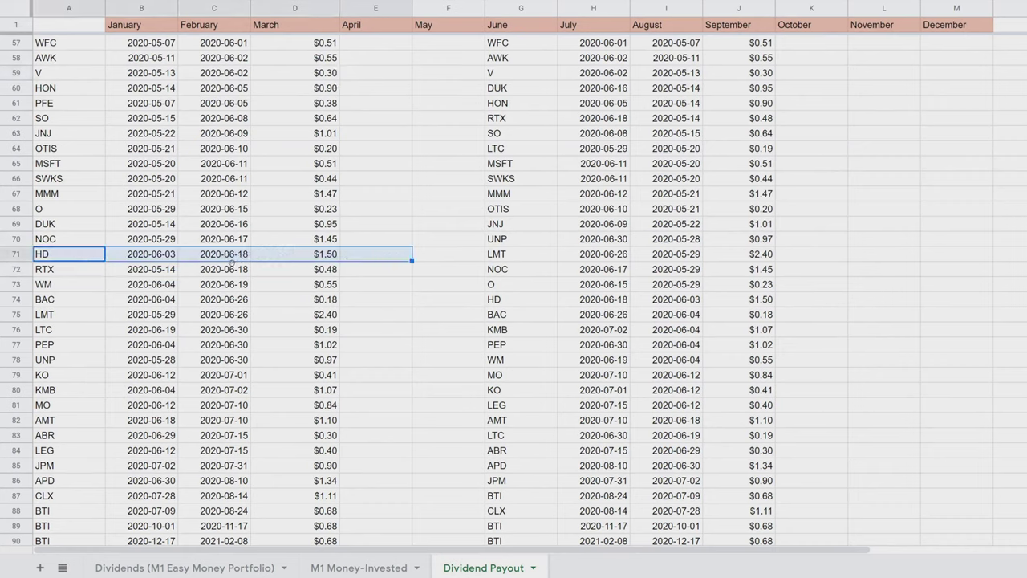
scroll(292, 344, down, 2)
scroll(293, 344, up, 5)
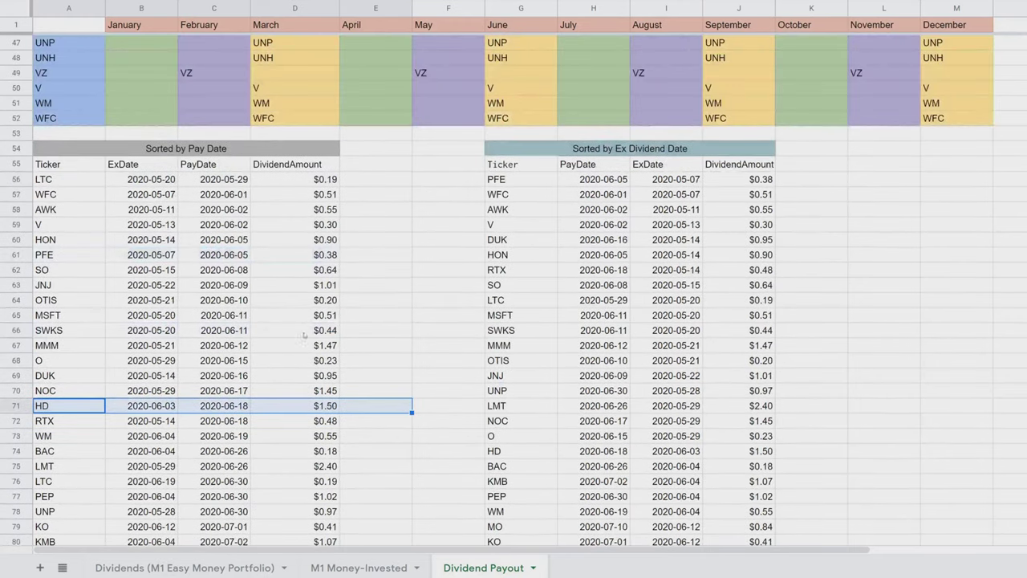
click(371, 299)
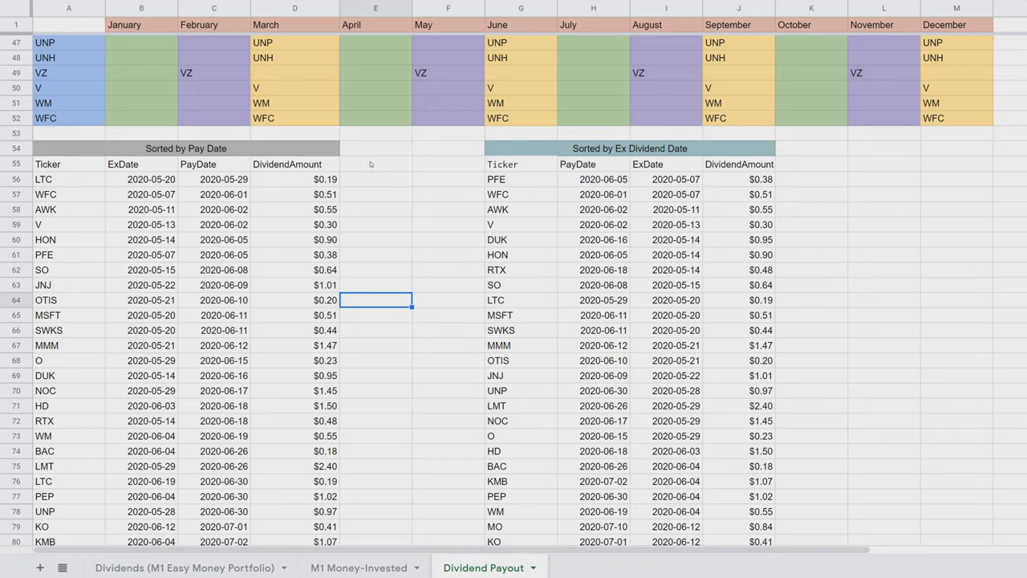
drag(371, 163, 361, 546)
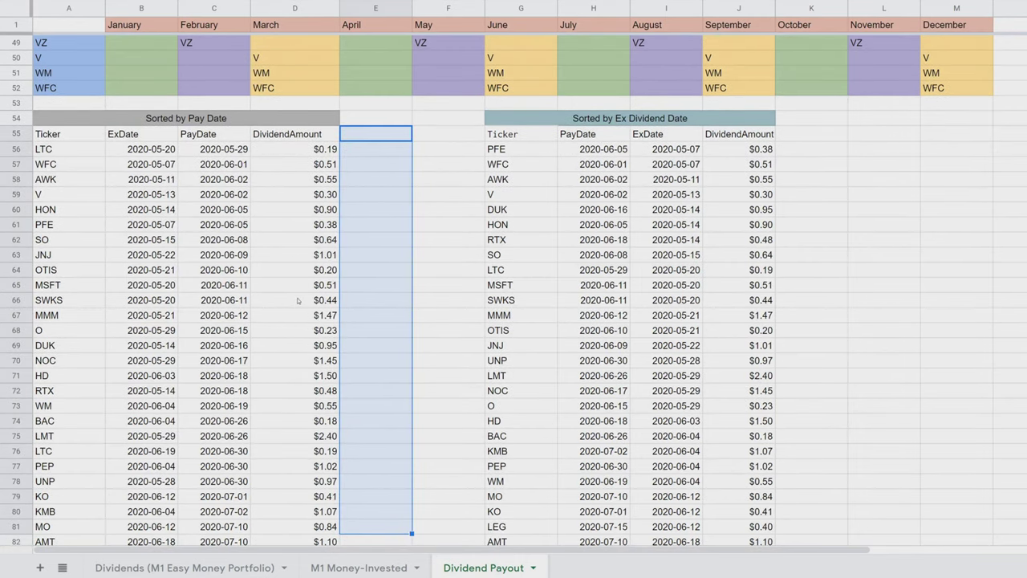
click(366, 269)
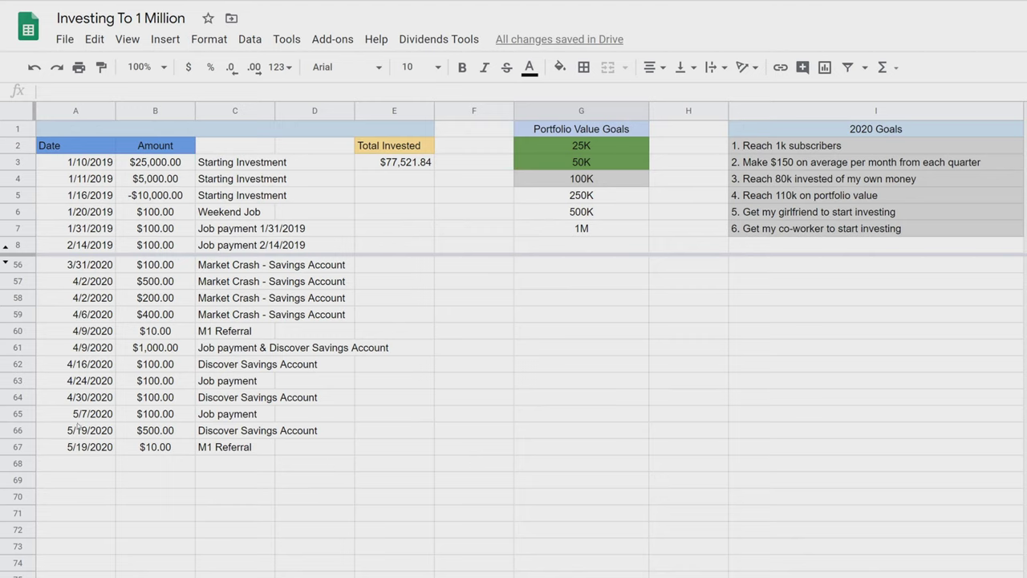
- Review the two 5/19/2020 deposits and the Total Invested cell on the M1 Money-Invested sheet
drag(56, 431, 223, 451)
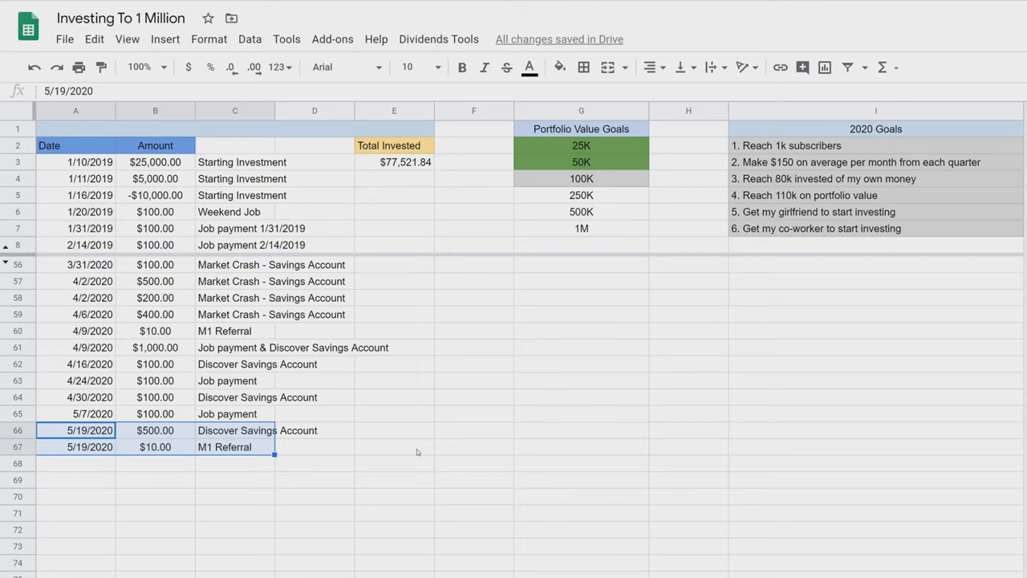
click(447, 448)
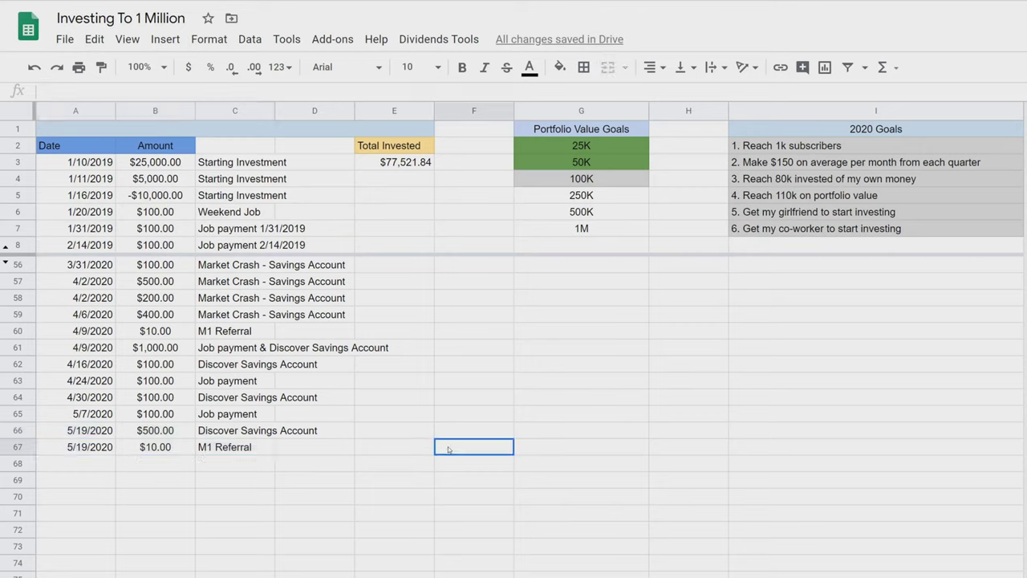
click(393, 165)
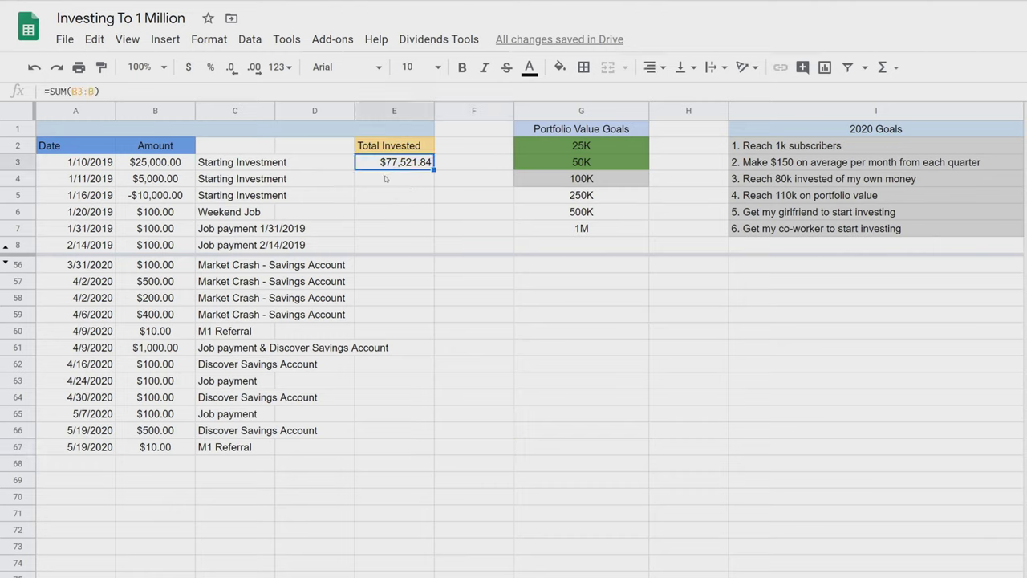
click(394, 196)
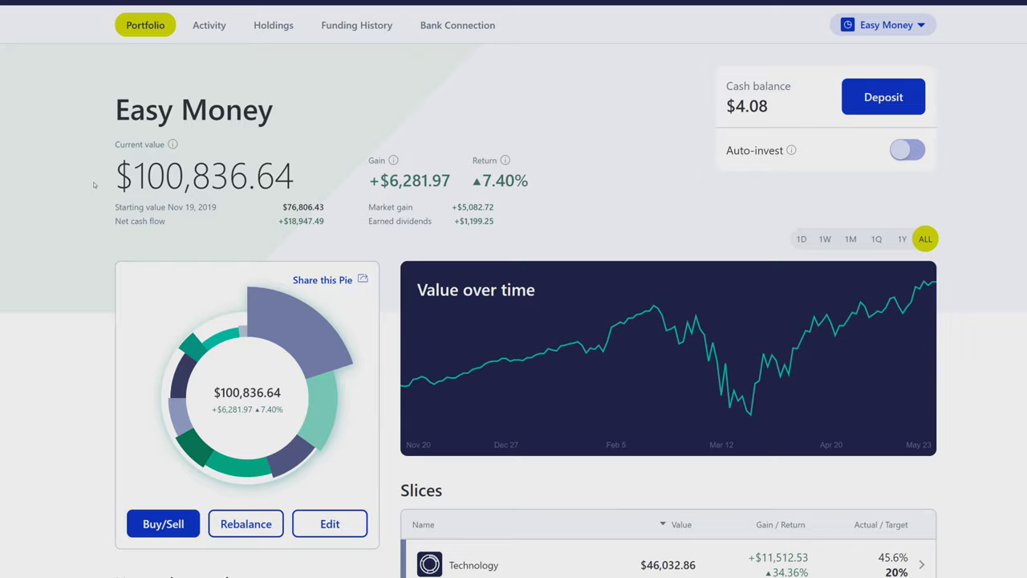
- Examine the Easy Money portfolio's current value and its value-over-time chart in M1 Finance
drag(94, 183, 301, 184)
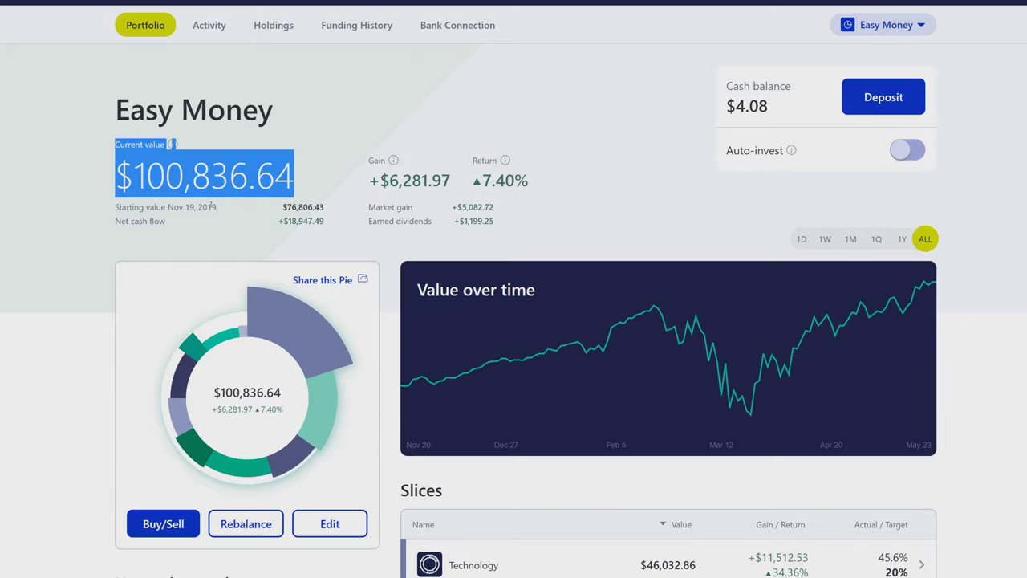
click(37, 241)
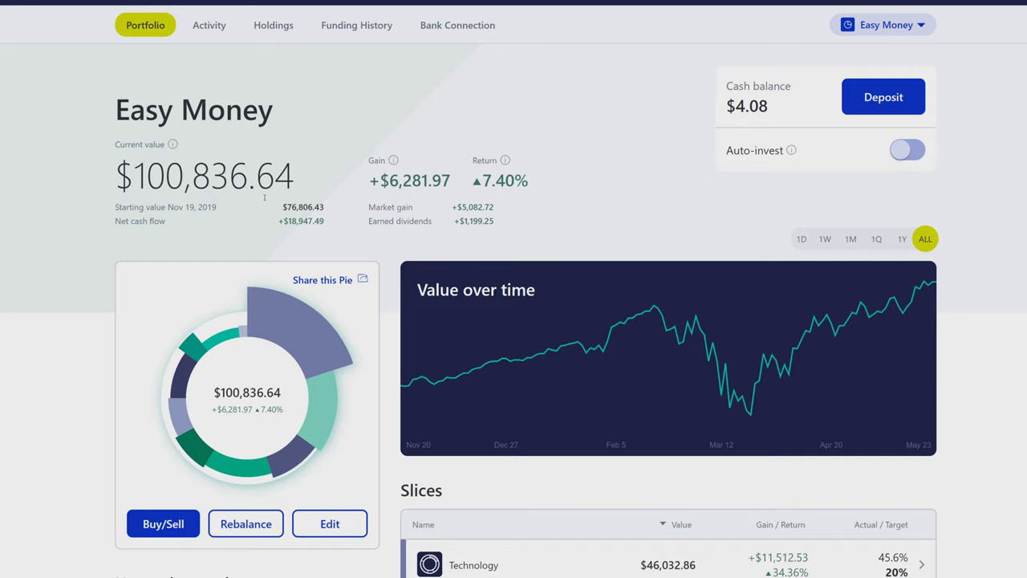
mouse_move(839, 321)
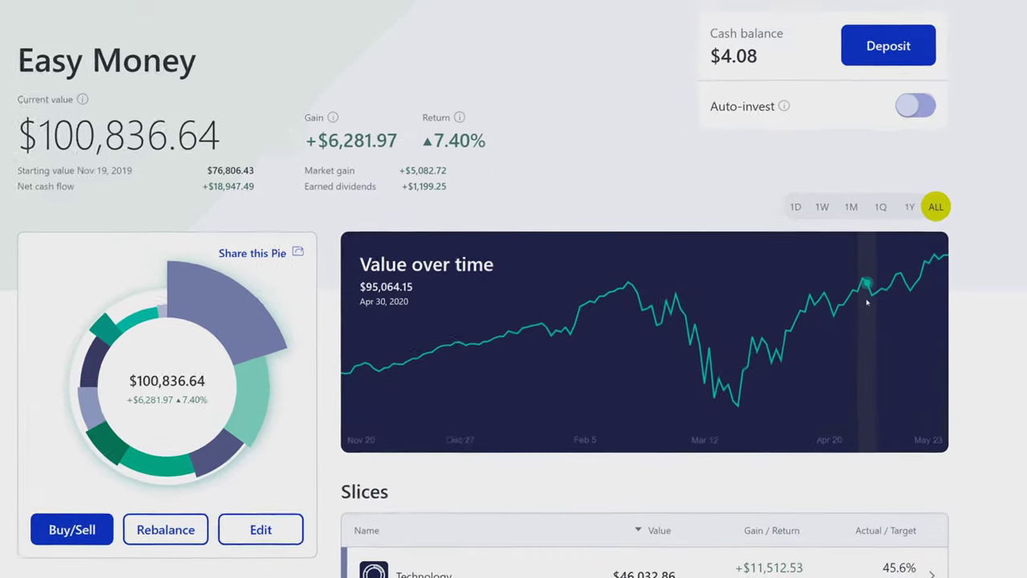